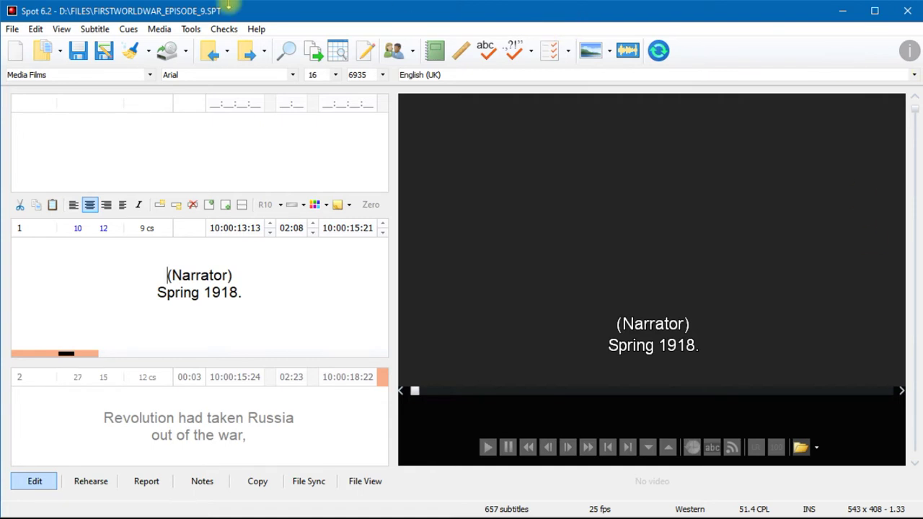
Review the general subtitle parameters in the program options, including durations, characters per line and reading speed
{"action": "left_click", "coordinate": [190, 29]}
{"action": "key", "text": "Escape"}
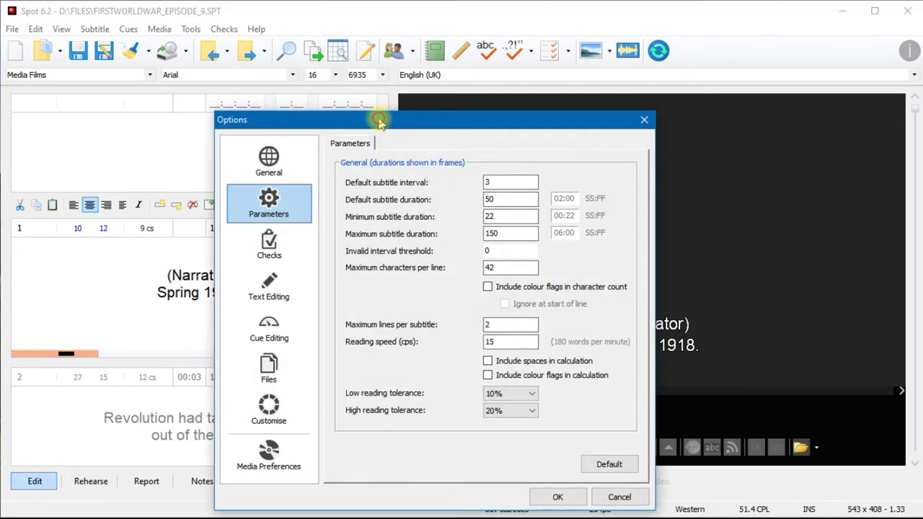
{"action": "left_click_drag", "start_coordinate": [379, 121], "coordinate": [384, 96]}
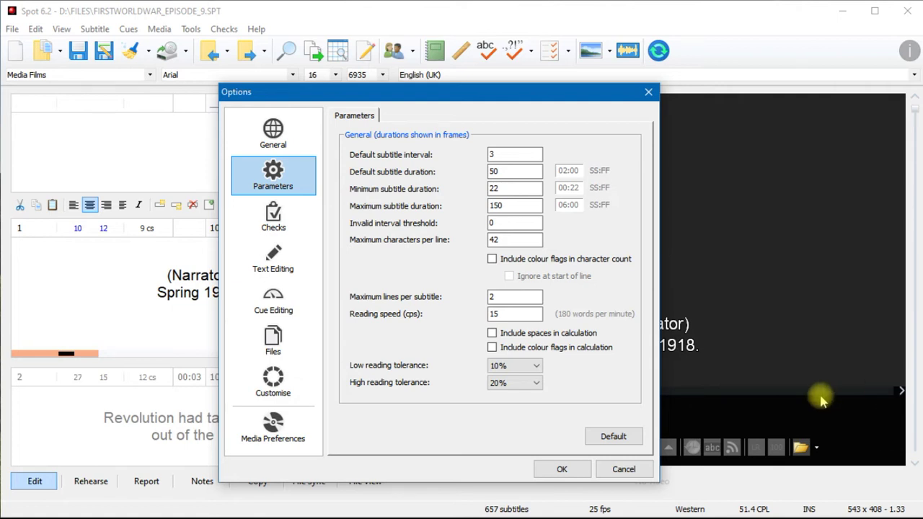
{"action": "left_click", "coordinate": [562, 470]}
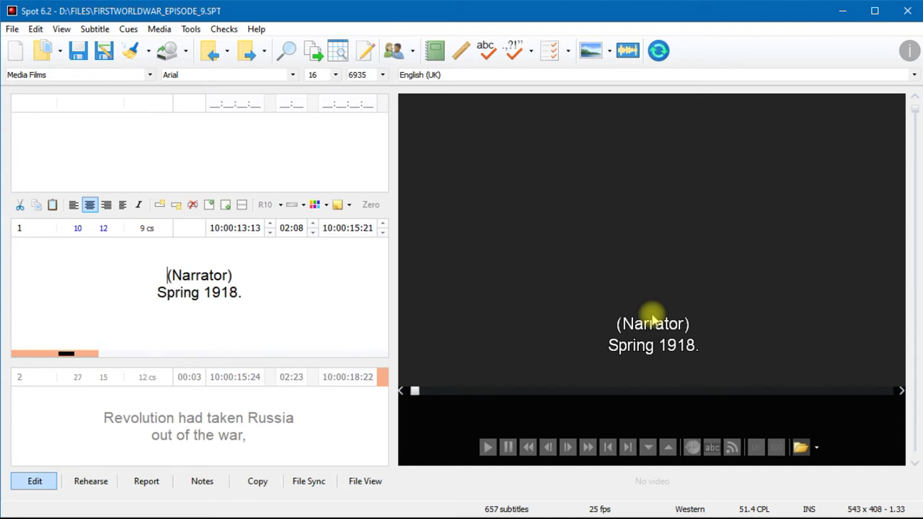
{"action": "left_click", "coordinate": [343, 326]}
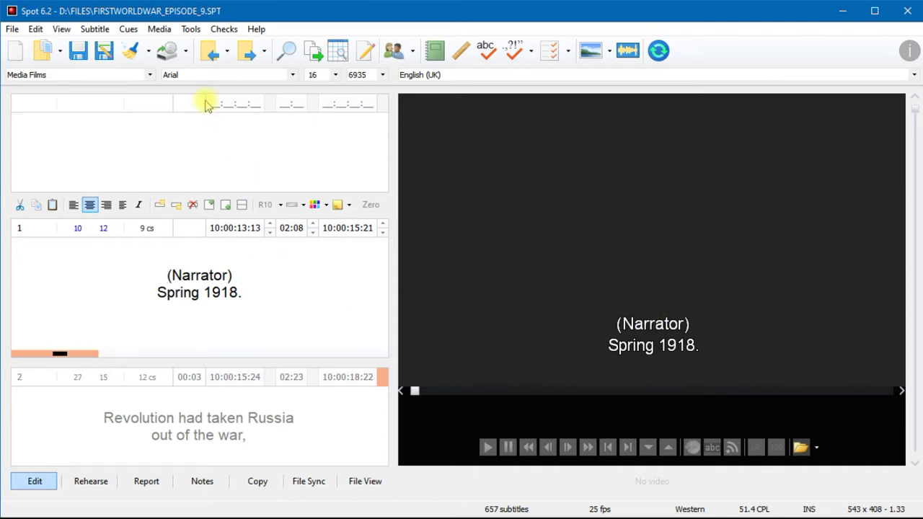
Switch the active subtitle profile to Netflix
{"action": "left_click", "coordinate": [149, 74]}
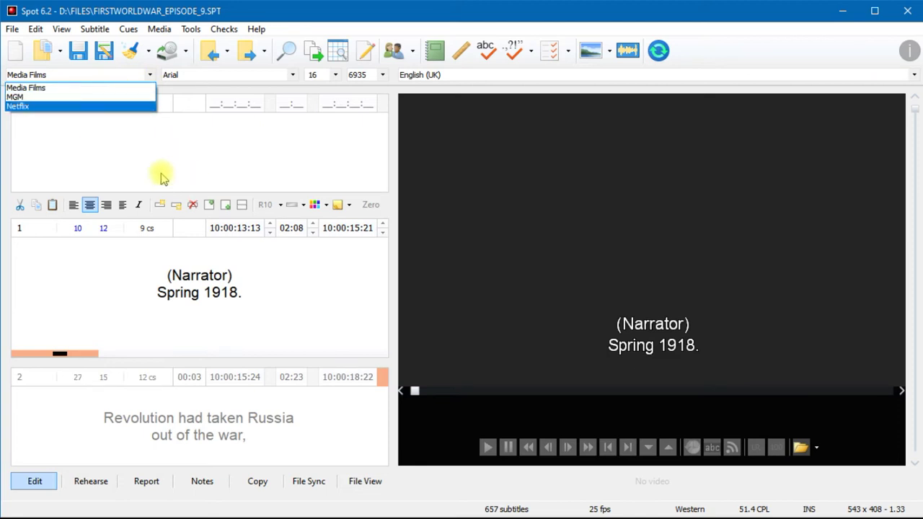
{"action": "left_click", "coordinate": [36, 106]}
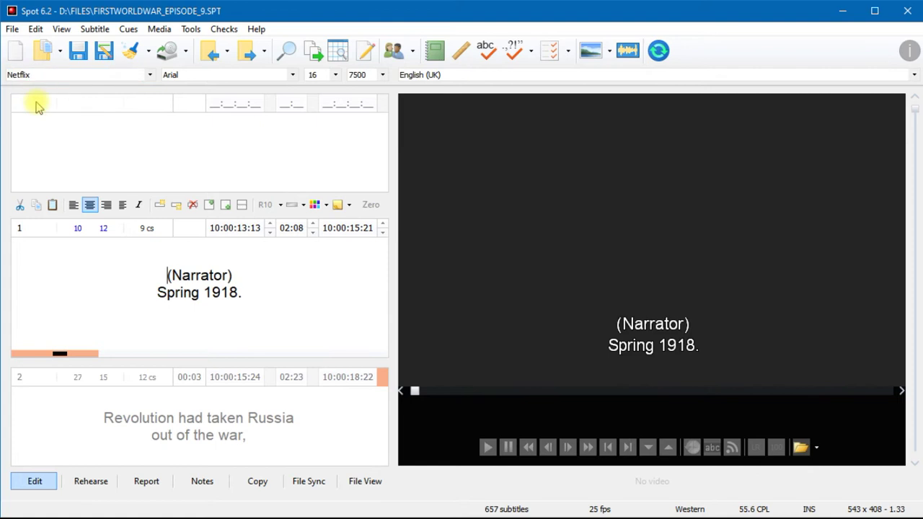
{"action": "left_click", "coordinate": [233, 275]}
Open the Netflix profile's settings and set the default interval to 1 frame
{"action": "left_click", "coordinate": [393, 50]}
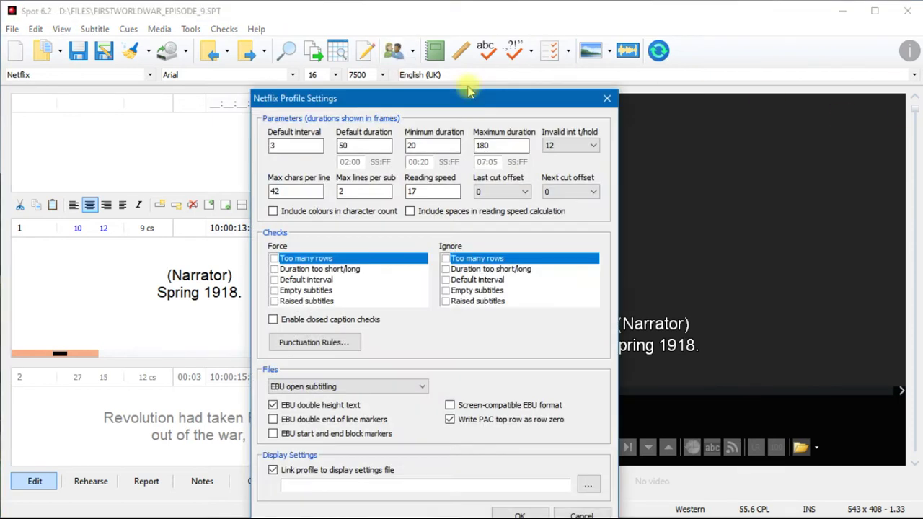
{"action": "left_click_drag", "start_coordinate": [462, 98], "coordinate": [468, 47]}
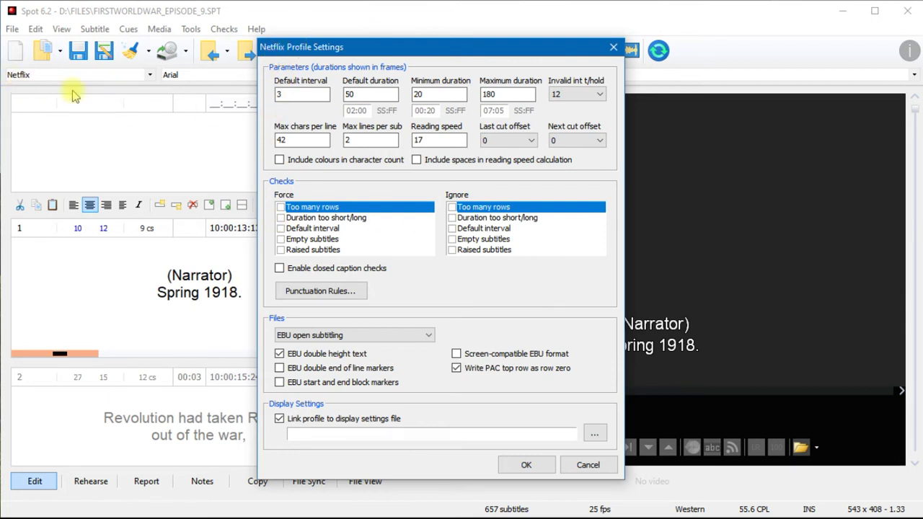
{"action": "left_click", "coordinate": [323, 92]}
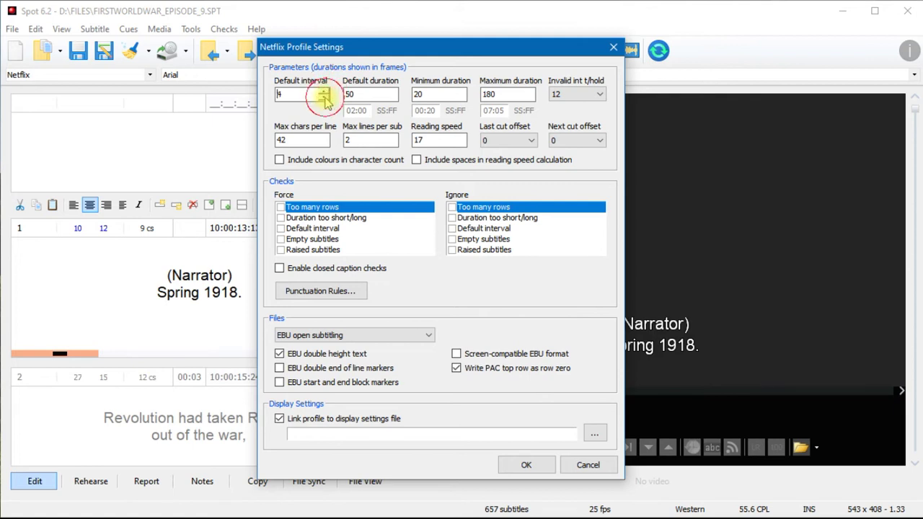
{"action": "left_click", "coordinate": [325, 99]}
{"action": "left_click", "coordinate": [326, 100]}
{"action": "left_click", "coordinate": [325, 100]}
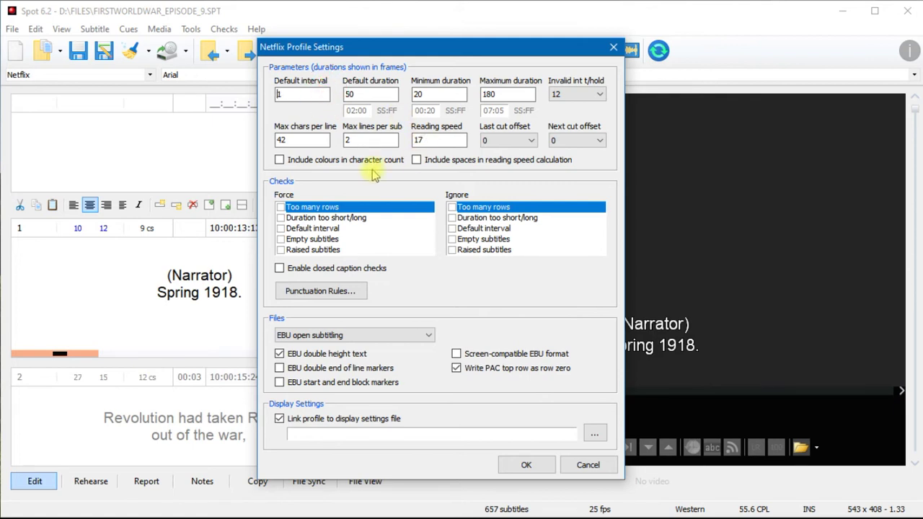
Set the profile's maximum characters per line to 38
{"action": "left_click", "coordinate": [324, 145]}
{"action": "left_click", "coordinate": [324, 144]}
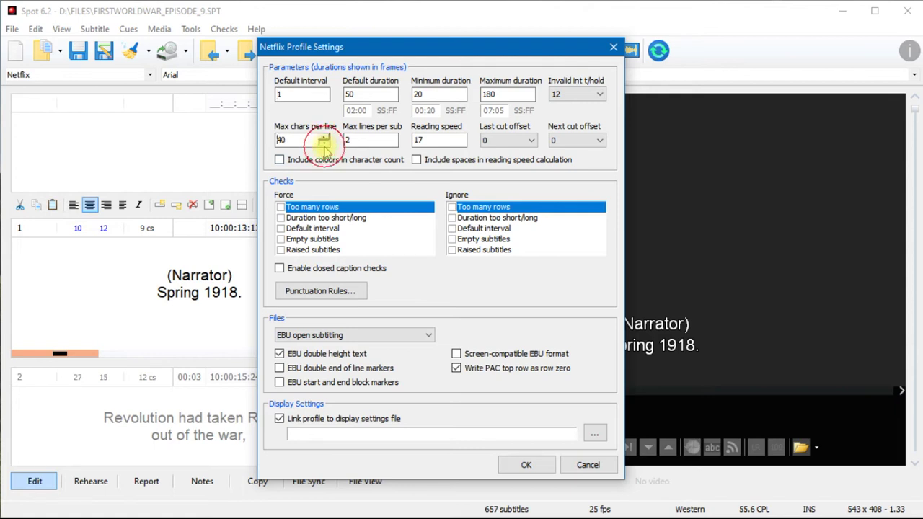
{"action": "left_click", "coordinate": [324, 144]}
{"action": "left_click", "coordinate": [324, 144]}
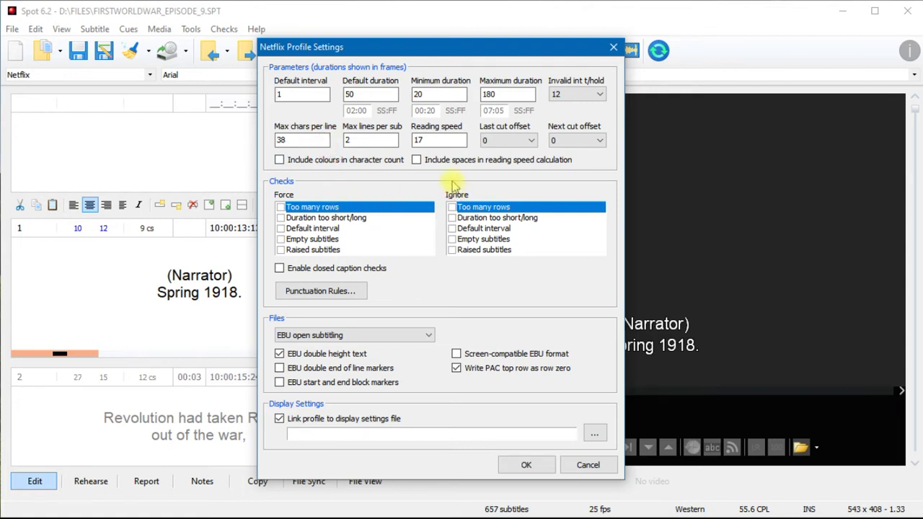
Set the reading speed to 12 and apply the altered settings without saving them permanently to the Netflix profile
{"action": "left_click", "coordinate": [462, 144]}
{"action": "left_click", "coordinate": [462, 144]}
{"action": "left_click", "coordinate": [462, 145]}
{"action": "left_click", "coordinate": [463, 144]}
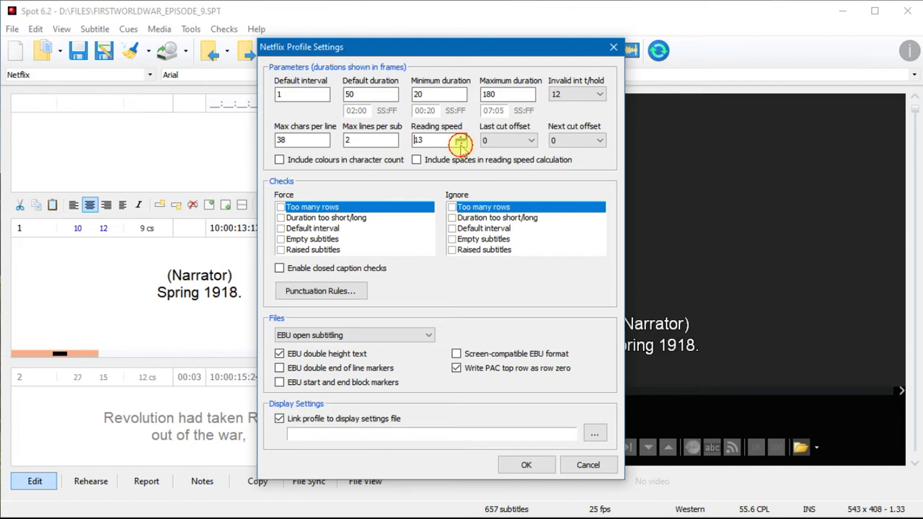
{"action": "left_click", "coordinate": [463, 144]}
{"action": "left_click", "coordinate": [525, 466]}
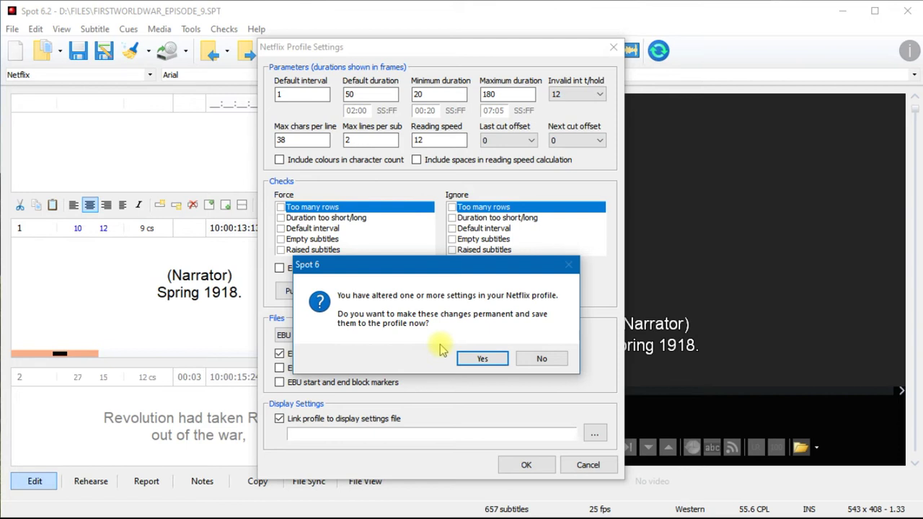
{"action": "left_click", "coordinate": [562, 360]}
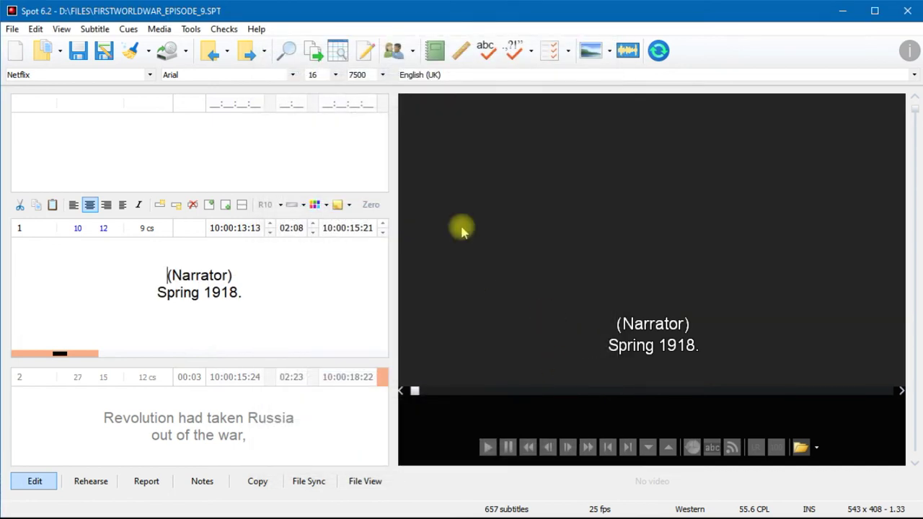
Save the current settings as a new profile named "Test"
{"action": "left_click", "coordinate": [412, 56]}
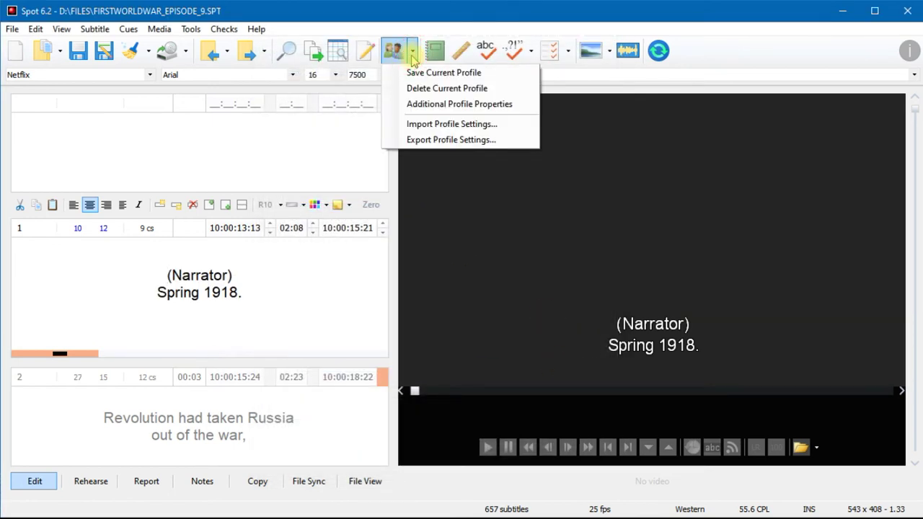
{"action": "left_click", "coordinate": [425, 72]}
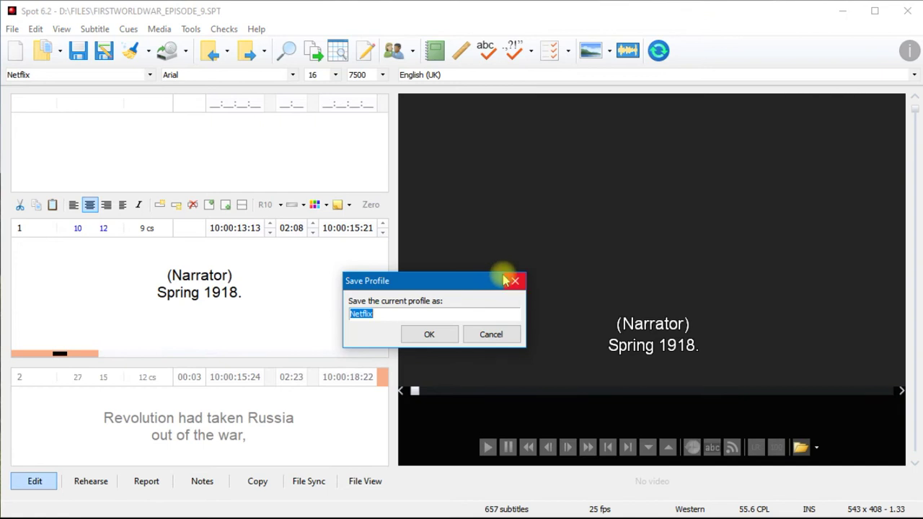
{"action": "type", "text": "Test"}
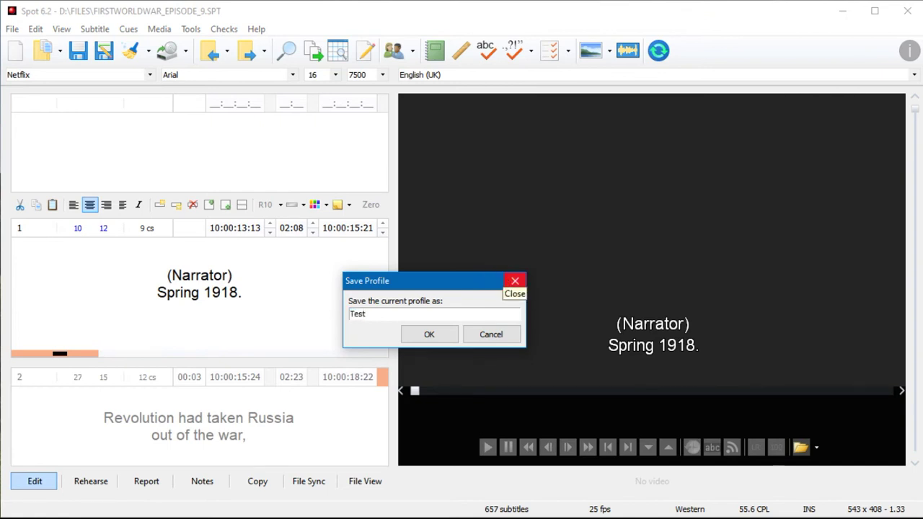
{"action": "key", "text": "Return"}
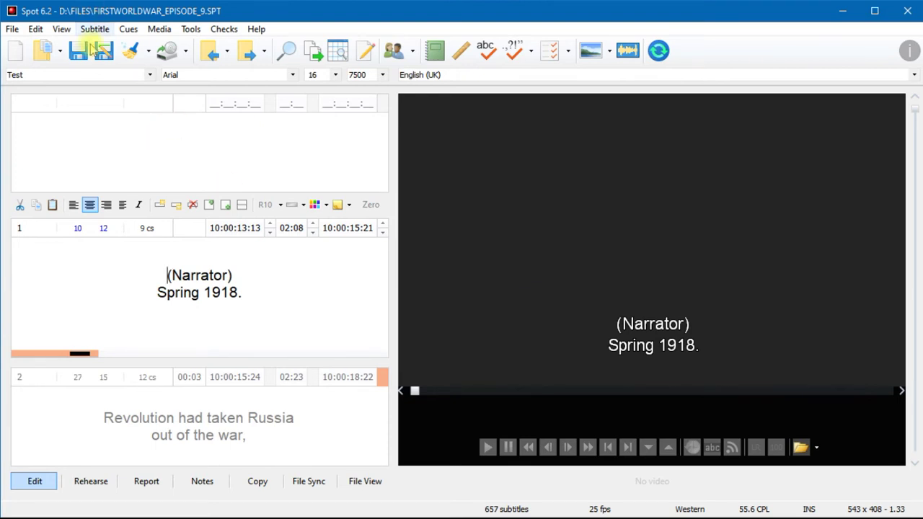
Choose the Test profile and review its parameters, checks and file settings
{"action": "left_click", "coordinate": [116, 75]}
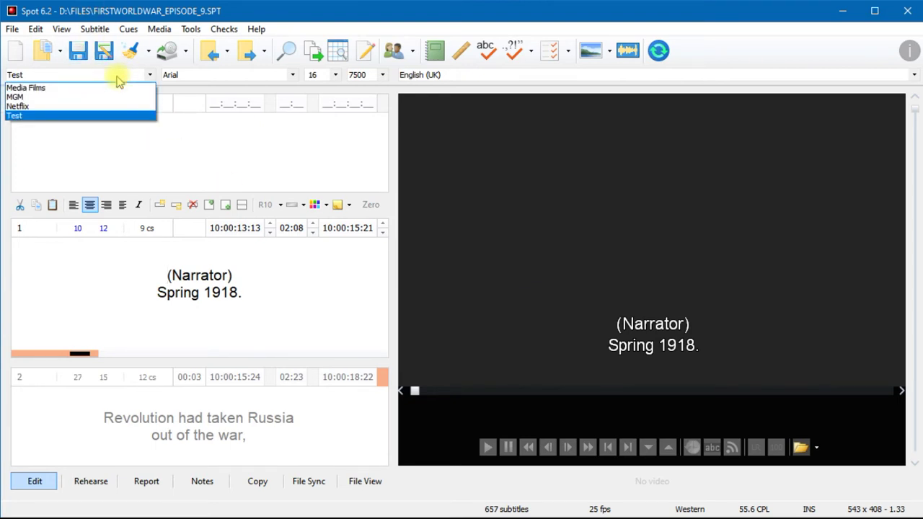
{"action": "left_click", "coordinate": [96, 117]}
{"action": "left_click", "coordinate": [239, 292]}
{"action": "left_click", "coordinate": [394, 51]}
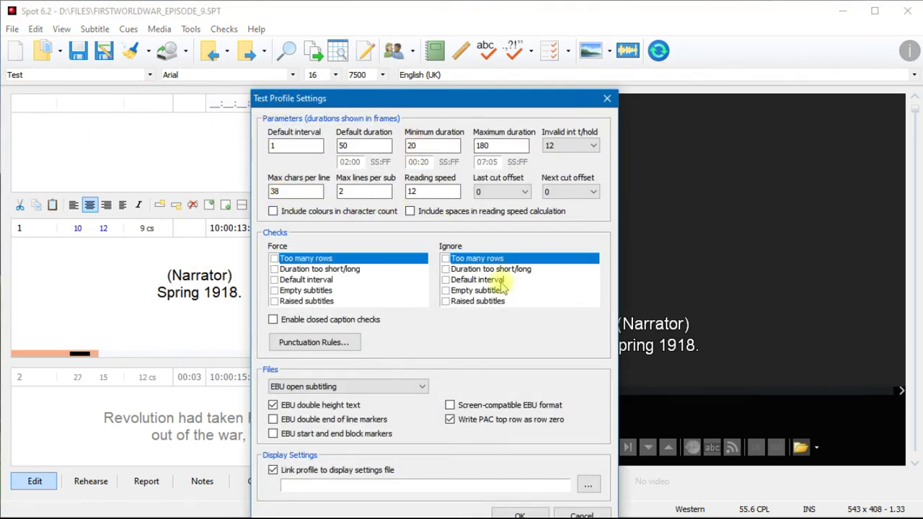
{"action": "left_click", "coordinate": [519, 515]}
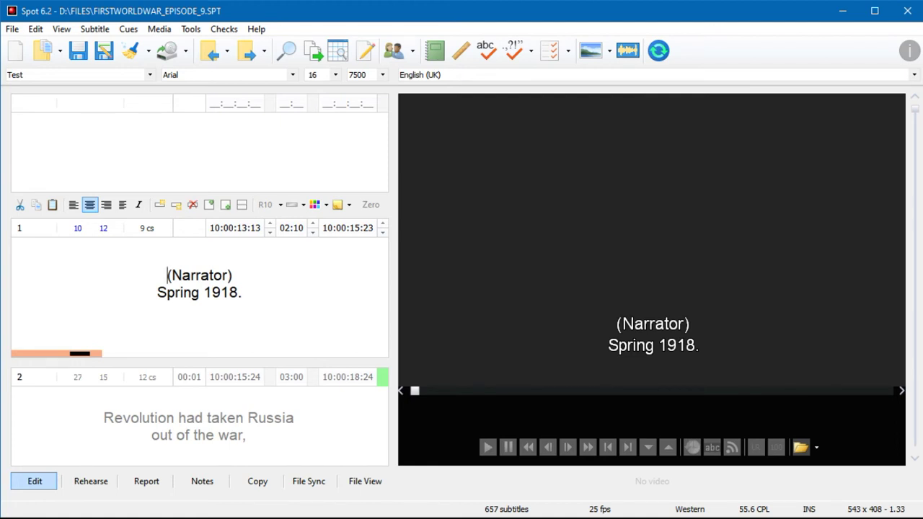
Look through the individual subtitle checks that can be run separately
{"action": "left_click", "coordinate": [224, 29]}
{"action": "left_click", "coordinate": [242, 46]}
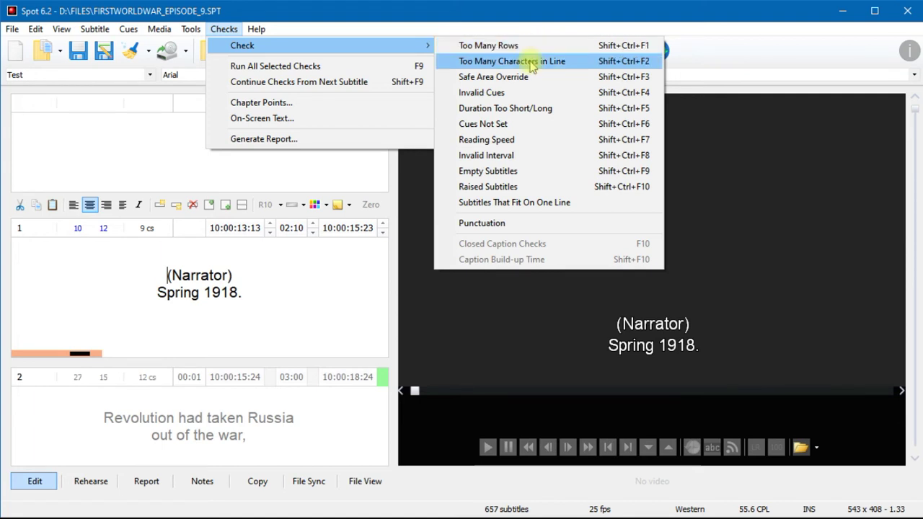
{"action": "left_click", "coordinate": [286, 282]}
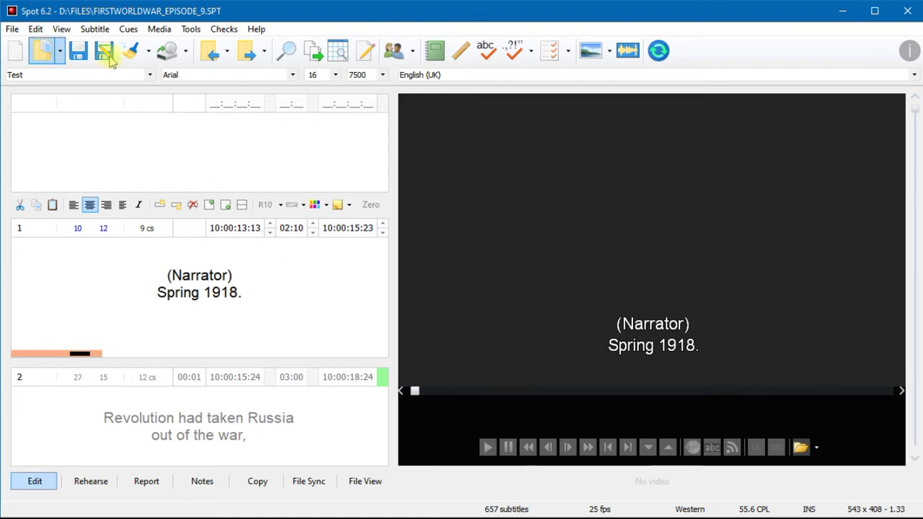
Review in the options which checks are included when all checks are run
{"action": "left_click", "coordinate": [191, 30]}
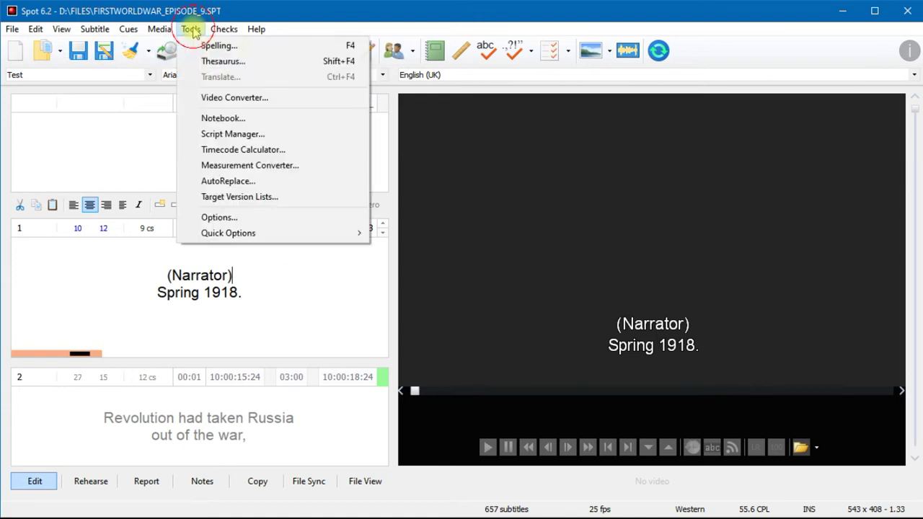
{"action": "left_click", "coordinate": [219, 217]}
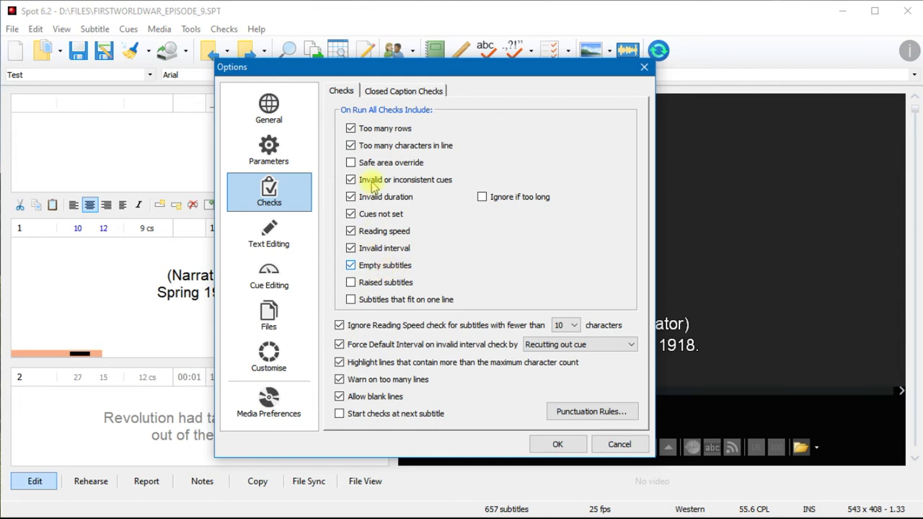
{"action": "left_click", "coordinate": [559, 444]}
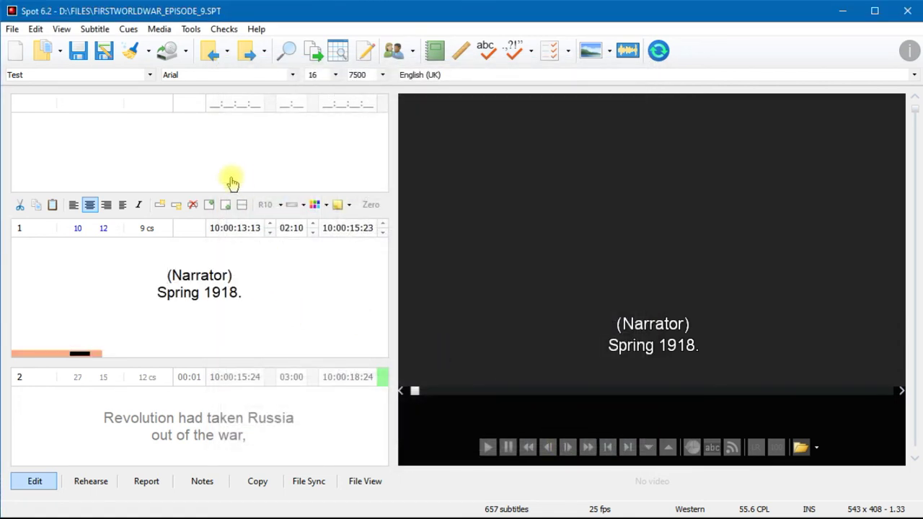
Run all selected checks from the first subtitle and continue through the flagged subtitles up to subtitle 18
{"action": "left_click", "coordinate": [228, 29]}
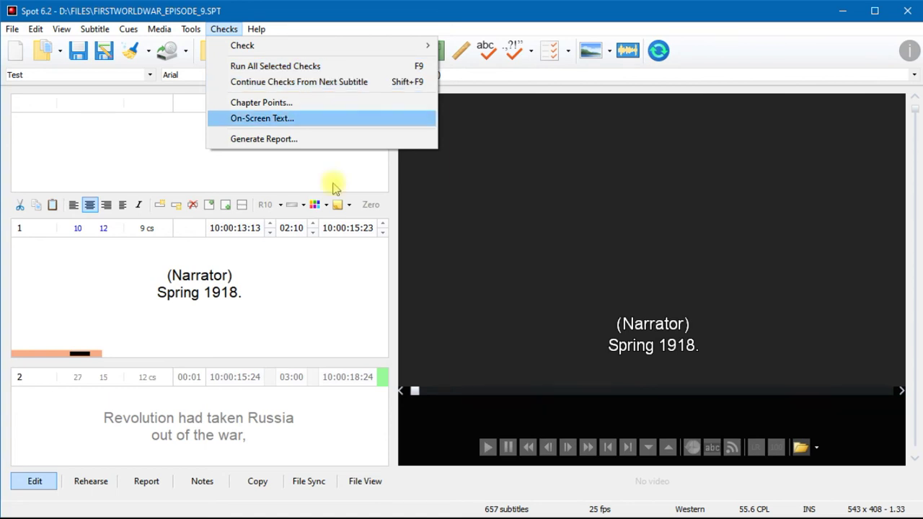
{"action": "left_click", "coordinate": [297, 258]}
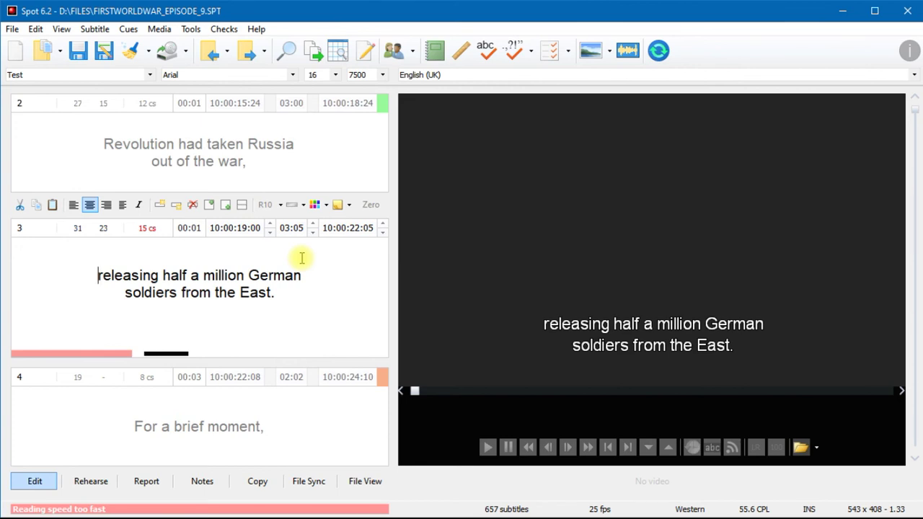
{"action": "key", "text": "F3"}
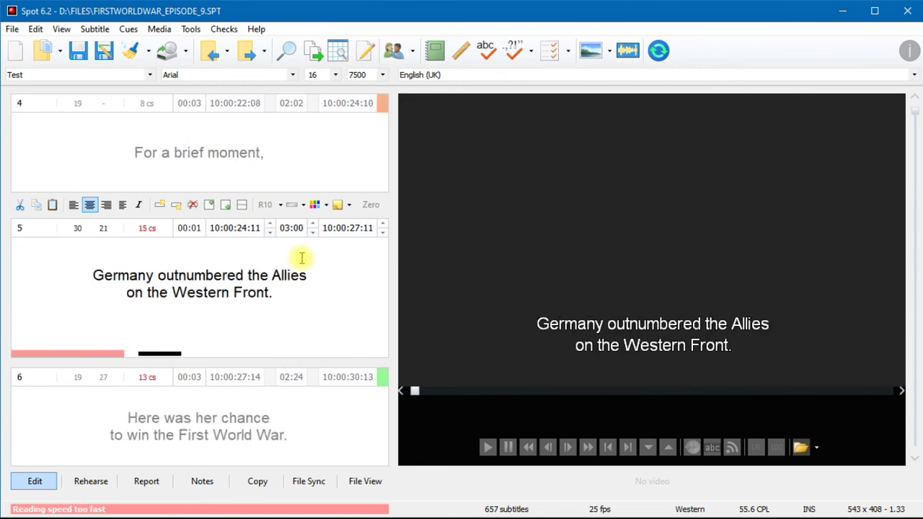
{"action": "key", "text": "F3"}
{"action": "key", "text": "F3"}
{"action": "key", "text": "F3"}
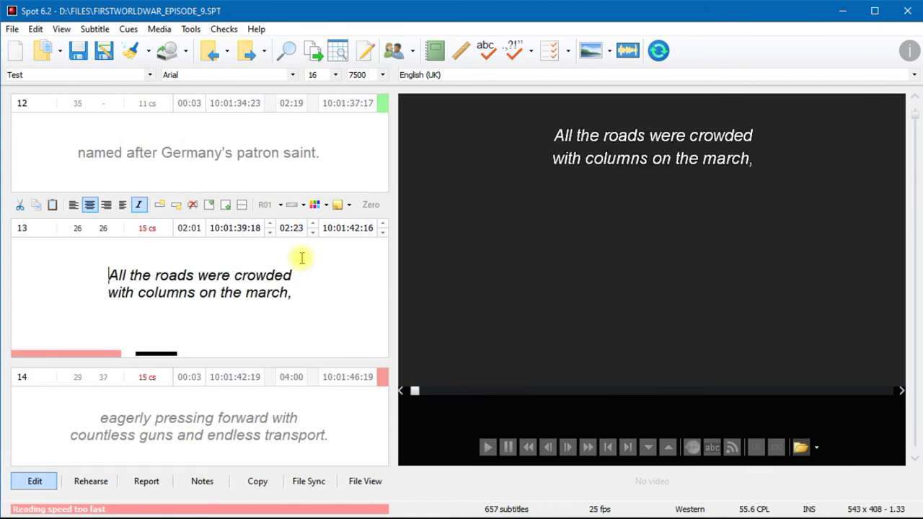
{"action": "key", "text": "F3"}
{"action": "key", "text": "F3"}
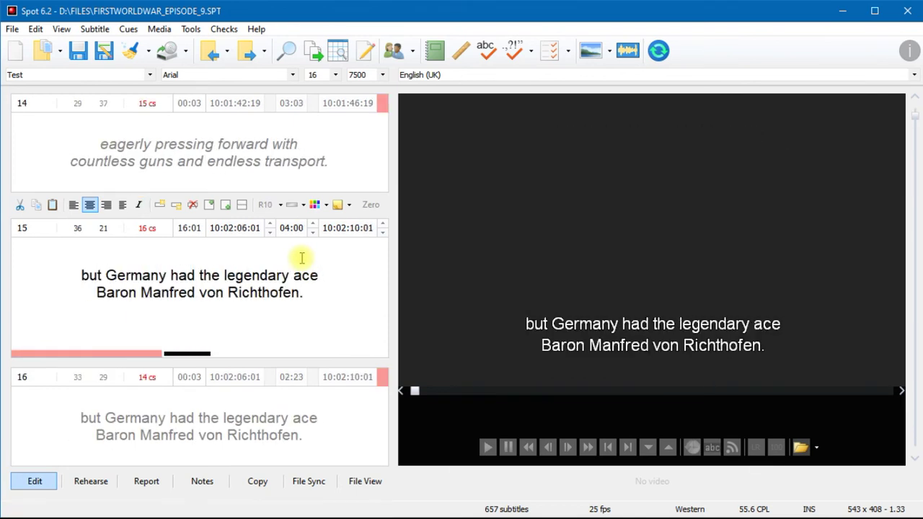
{"action": "key", "text": "F3"}
{"action": "key", "text": "F3"}
{"action": "key", "text": "F3"}
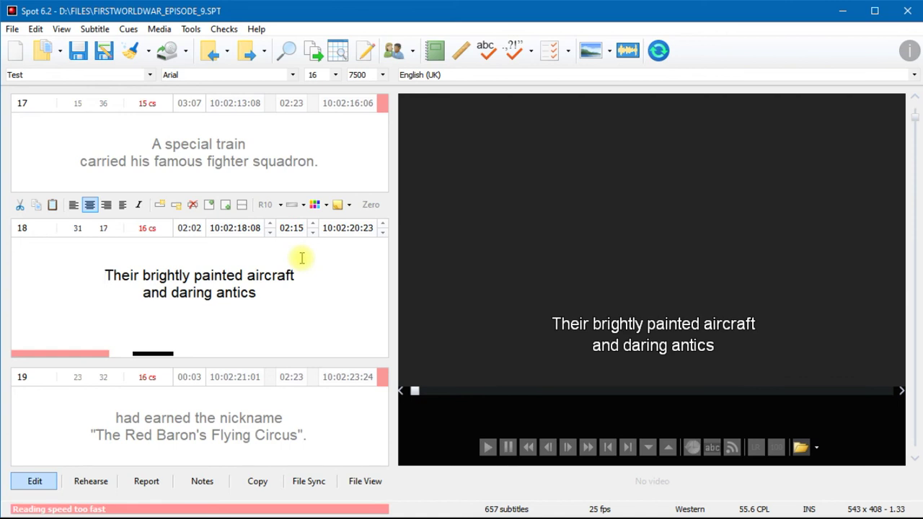
Look through the available profiles and review the Test profile's parameters, checks and file settings
{"action": "left_click", "coordinate": [133, 75]}
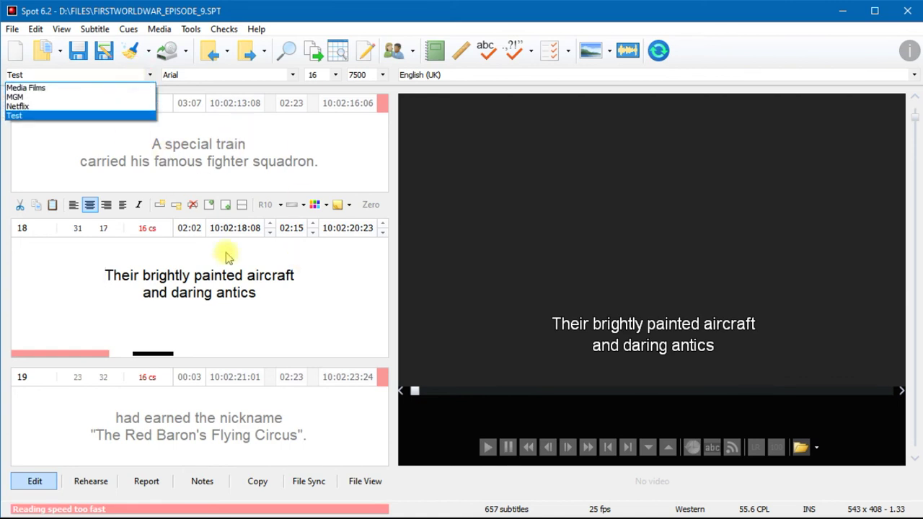
{"action": "left_click", "coordinate": [238, 275]}
{"action": "left_click", "coordinate": [393, 51]}
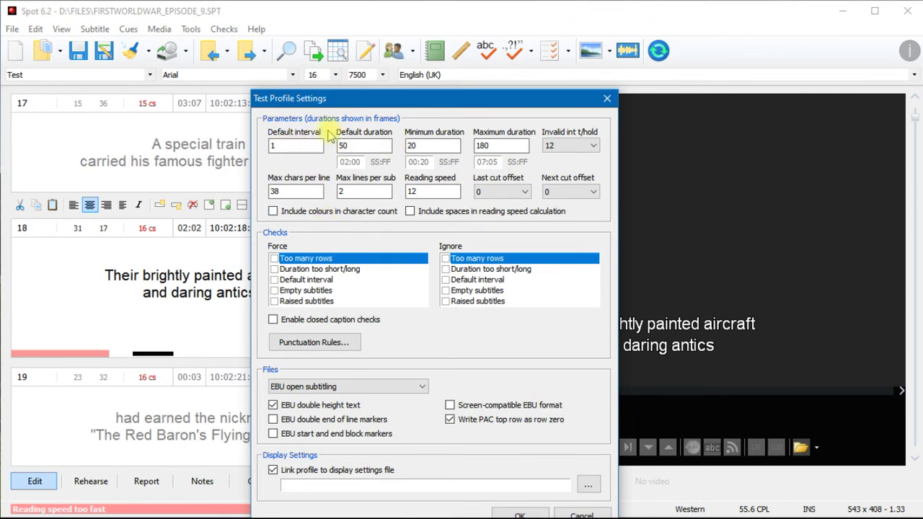
{"action": "left_click", "coordinate": [607, 98]}
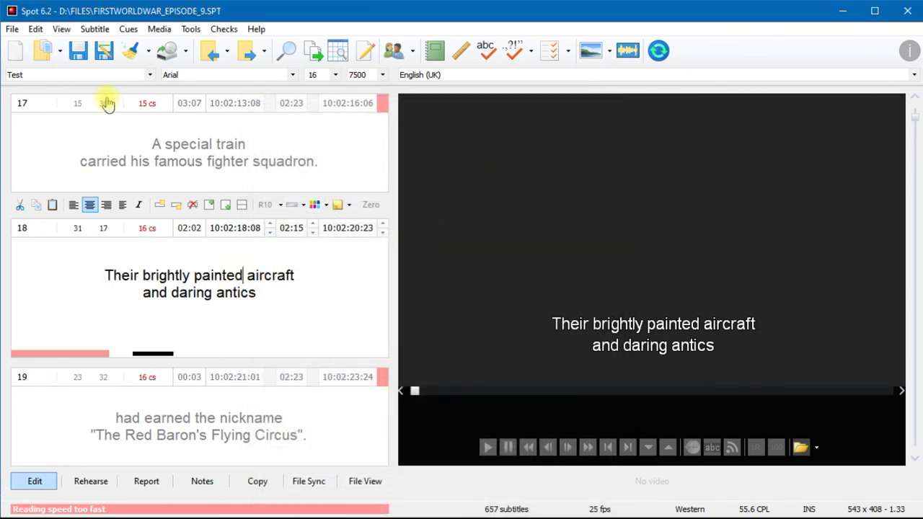
Switch to the Media Films profile and run the checks from the first subtitle through all flagged subtitles to completion
{"action": "left_click", "coordinate": [87, 74]}
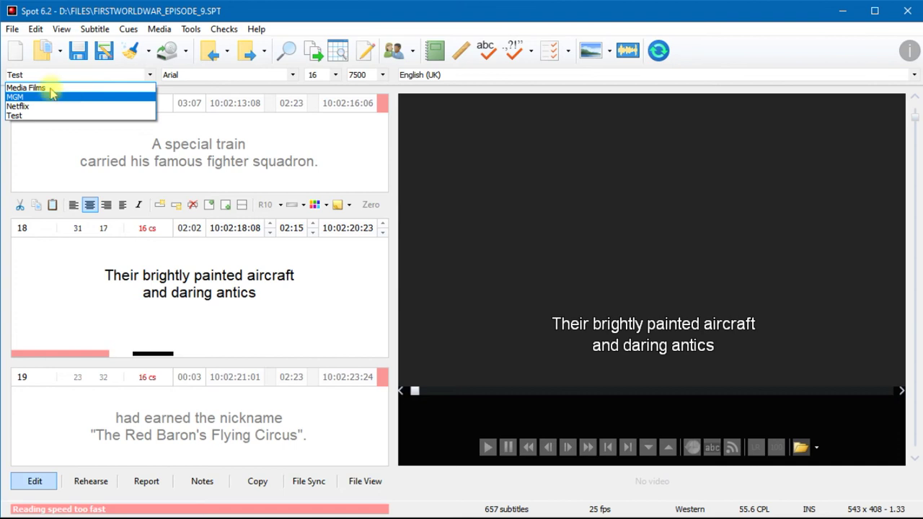
{"action": "left_click", "coordinate": [44, 87]}
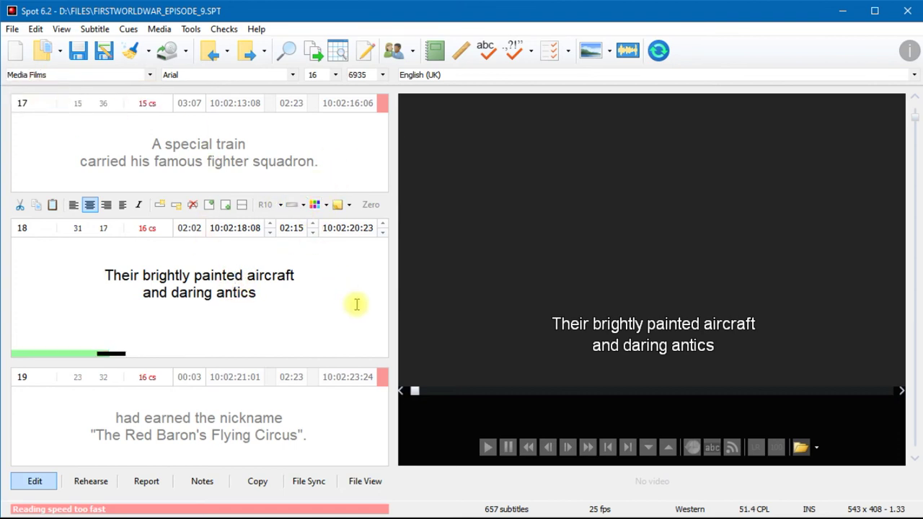
{"action": "key", "text": "ctrl+Home"}
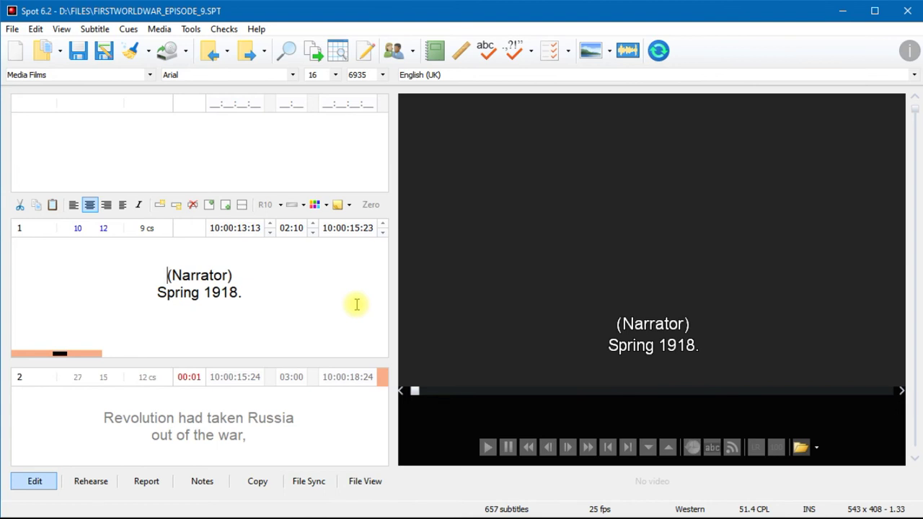
{"action": "key", "text": "F8"}
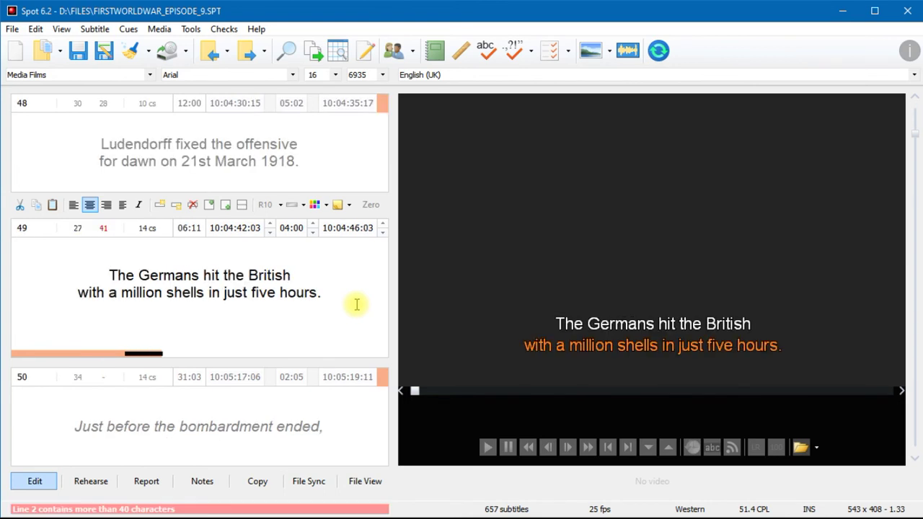
{"action": "key", "text": "F8"}
{"action": "key", "text": "F8"}
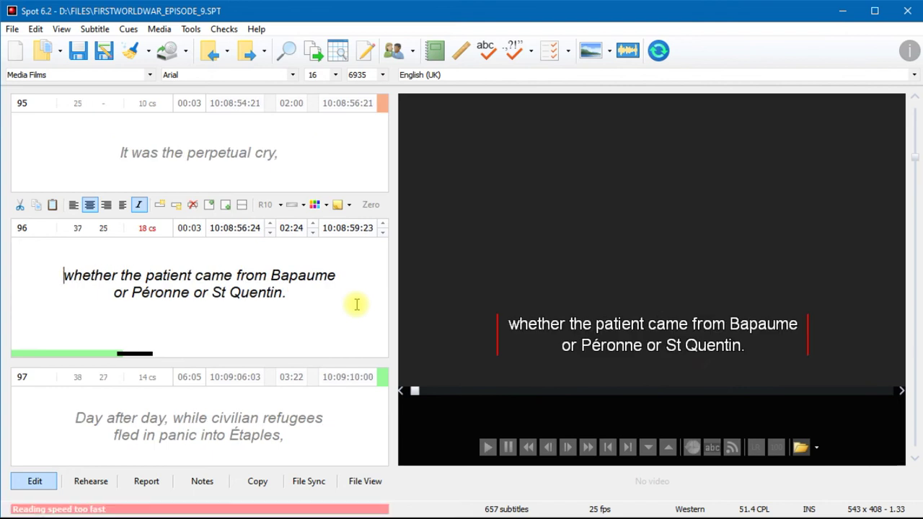
{"action": "key", "text": "F8"}
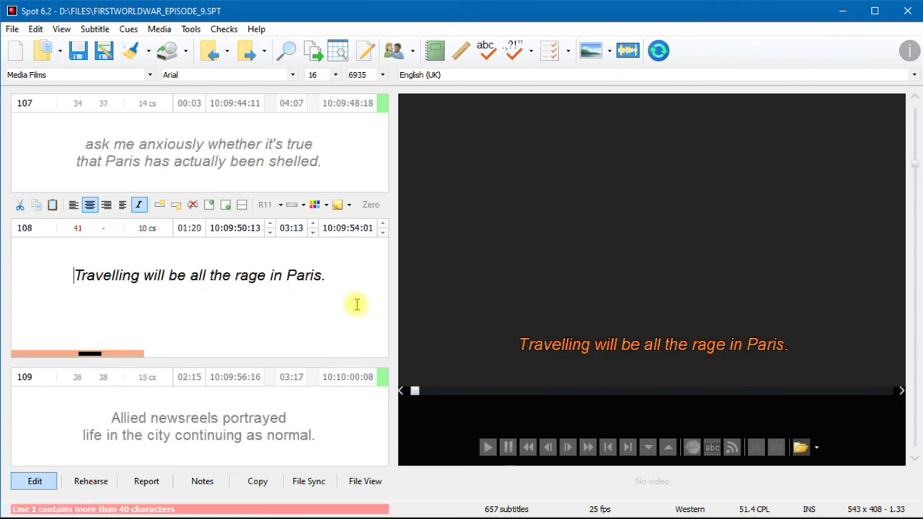
{"action": "key", "text": "F8"}
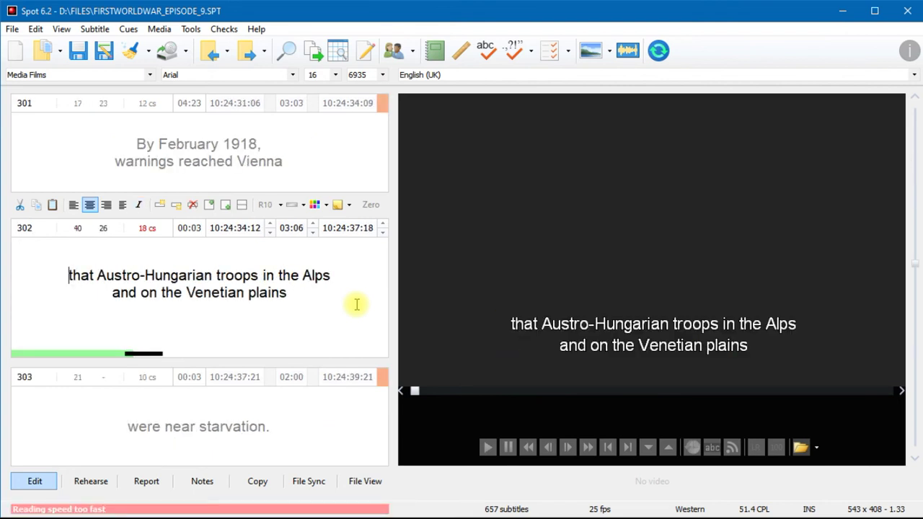
{"action": "key", "text": "F8"}
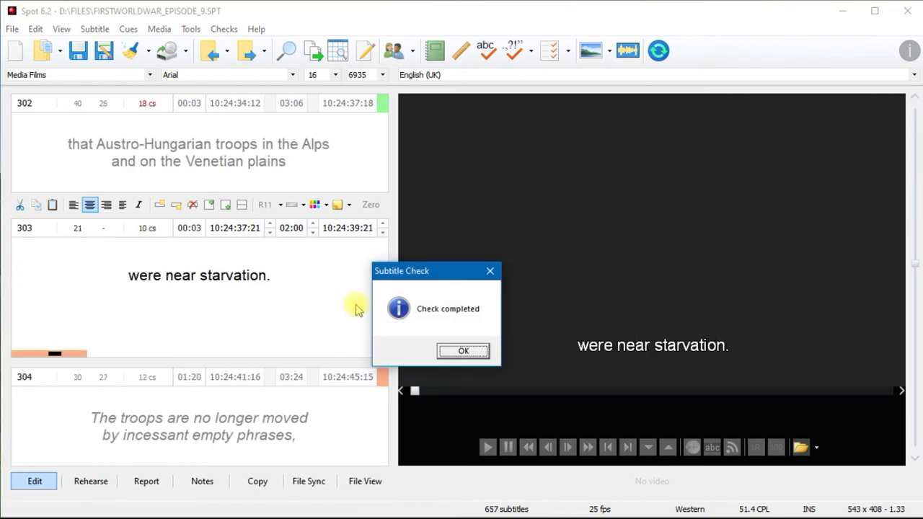
{"action": "key", "text": "Return"}
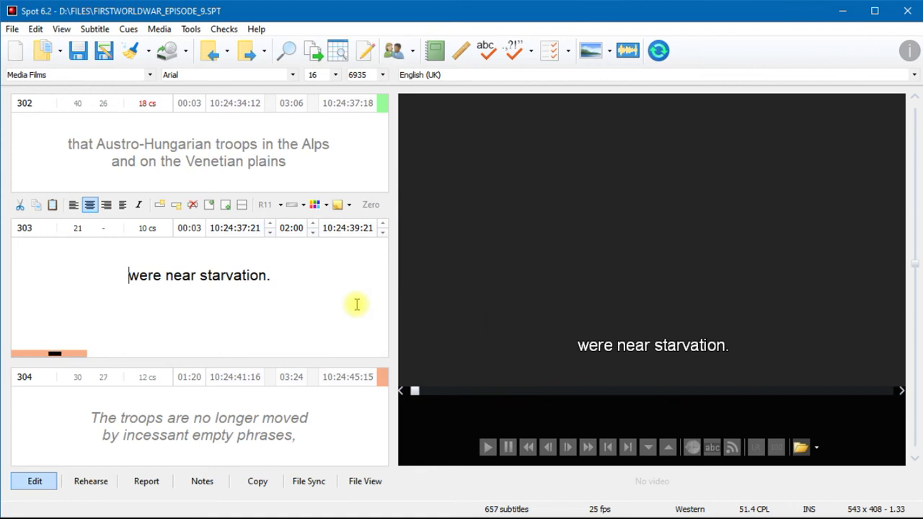
Open the error report from the first subtitle and go to flagged subtitles 66, 96 and 302
{"action": "key", "text": "ctrl+Home"}
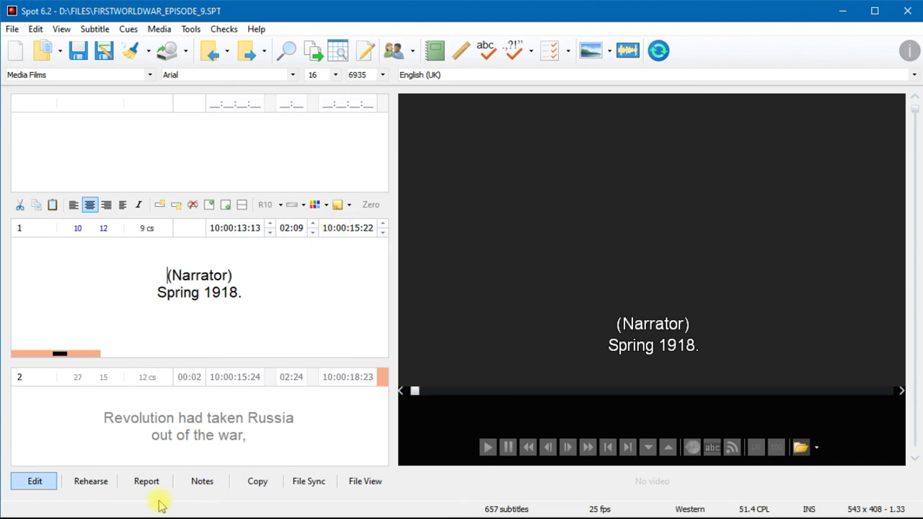
{"action": "left_click", "coordinate": [146, 481]}
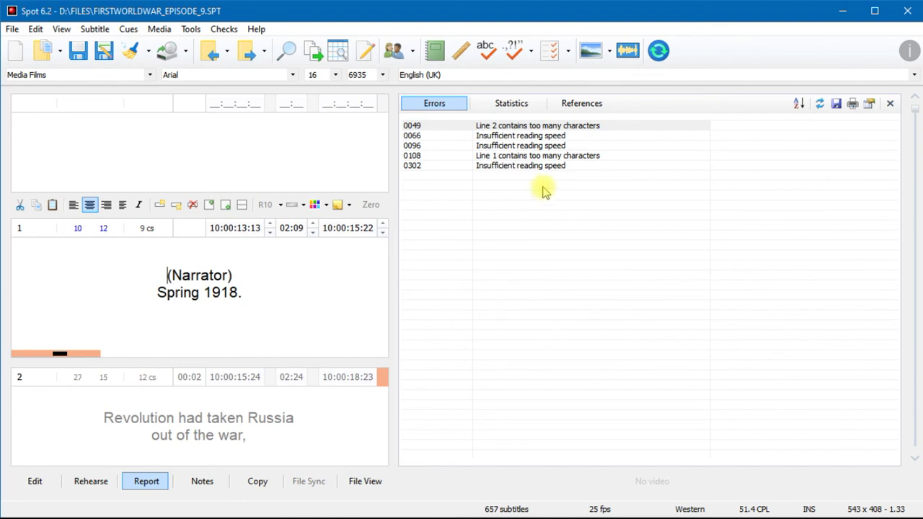
{"action": "left_click", "coordinate": [491, 137]}
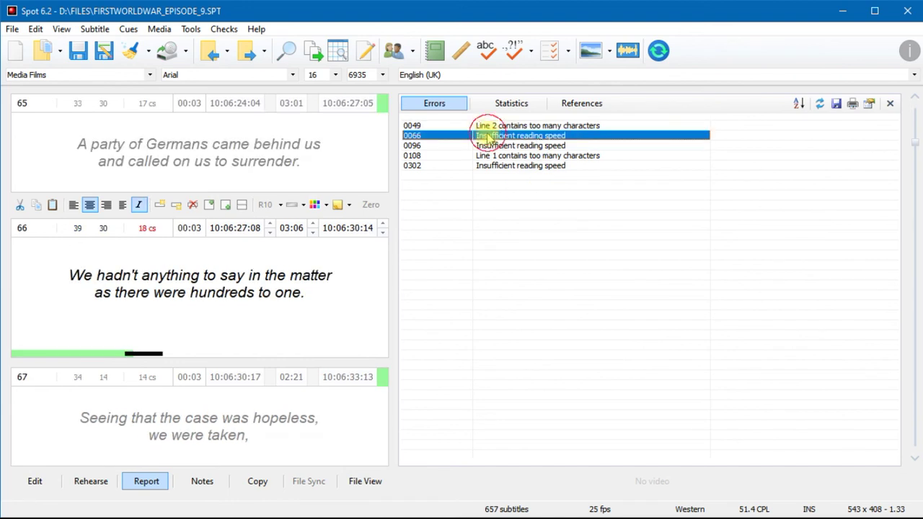
{"action": "left_click", "coordinate": [505, 146]}
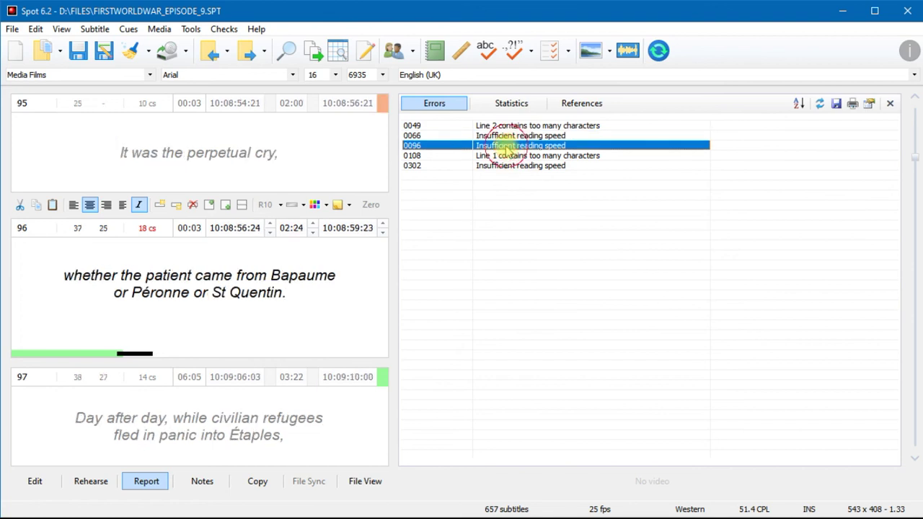
{"action": "left_click", "coordinate": [540, 165]}
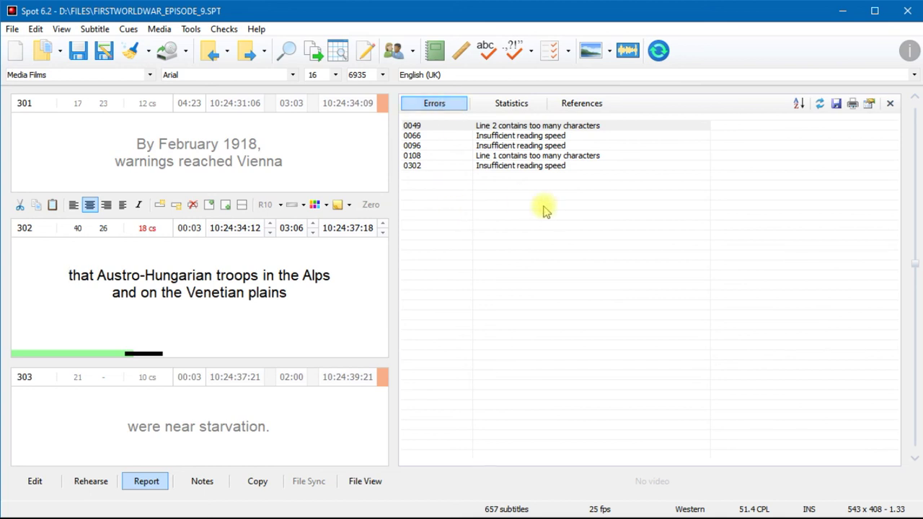
Review the full subtitle statistics in the report and return to its error list
{"action": "left_click", "coordinate": [516, 117]}
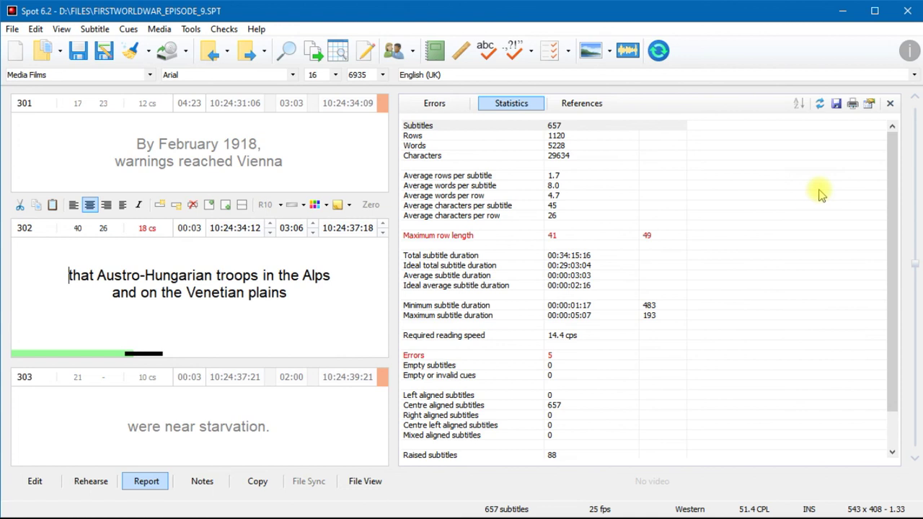
{"action": "scroll", "coordinate": [772, 306], "scroll_direction": "down", "scroll_amount": 1}
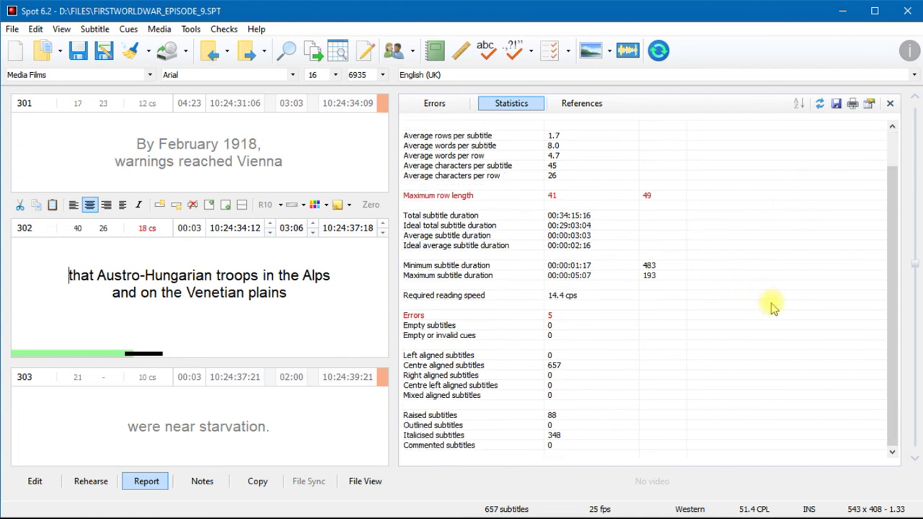
{"action": "scroll", "coordinate": [772, 307], "scroll_direction": "up", "scroll_amount": 1}
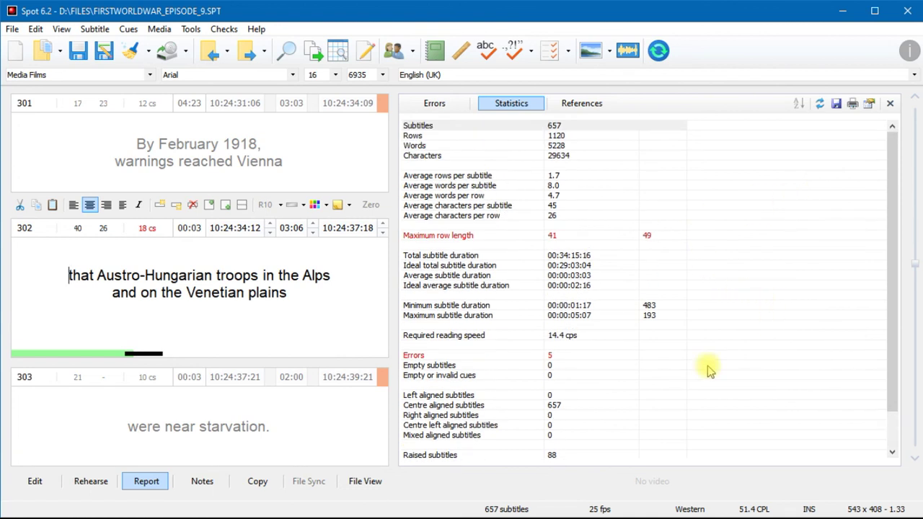
{"action": "scroll", "coordinate": [834, 313], "scroll_direction": "down", "scroll_amount": 2}
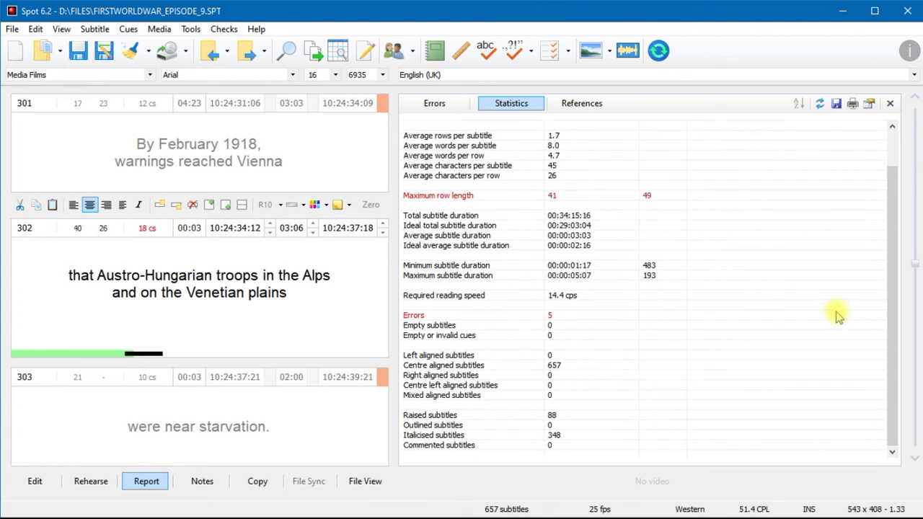
{"action": "scroll", "coordinate": [835, 313], "scroll_direction": "up", "scroll_amount": 2}
{"action": "left_click", "coordinate": [431, 102]}
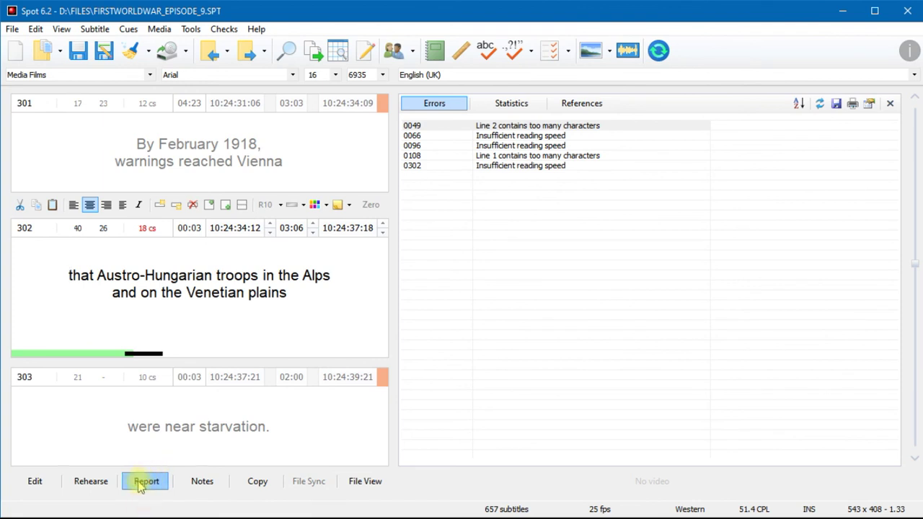
Return to the edit view, look over the available check commands and place the cursor at the end of subtitle 302
{"action": "left_click", "coordinate": [34, 481]}
{"action": "left_click", "coordinate": [231, 30]}
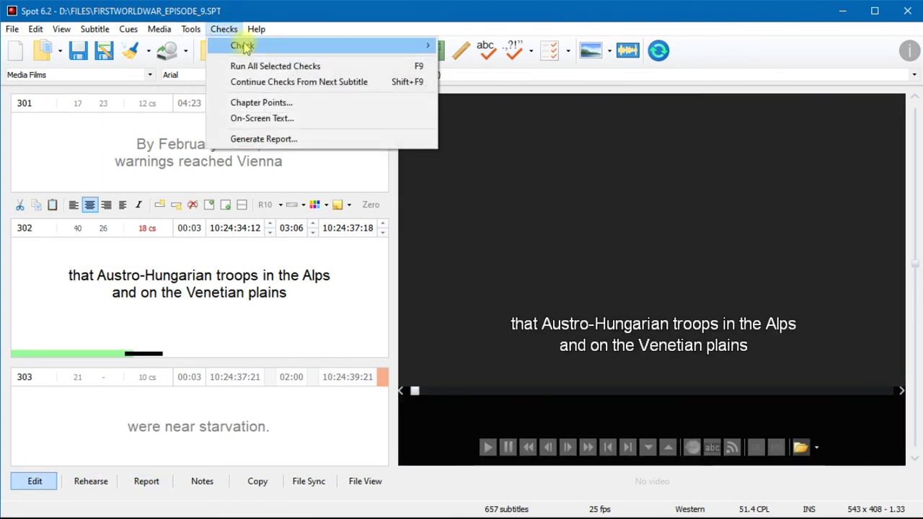
{"action": "left_click", "coordinate": [303, 291]}
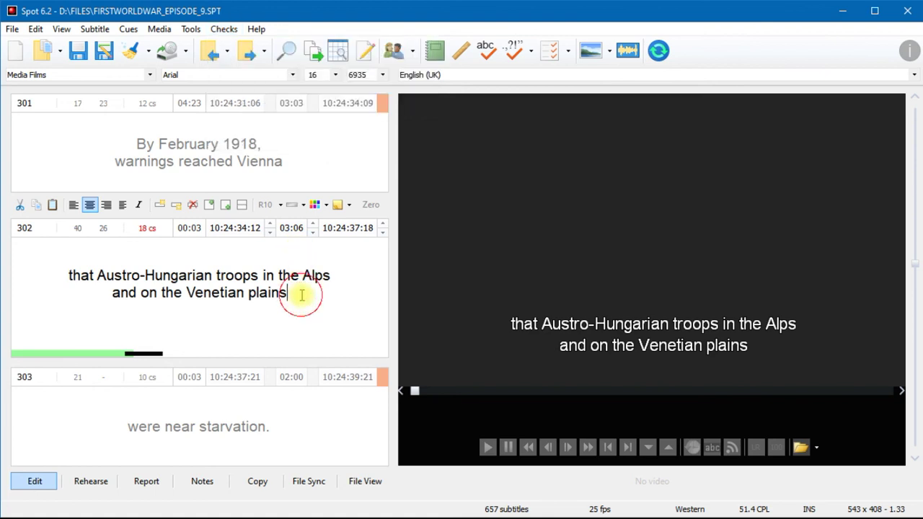
{"action": "left_click", "coordinate": [303, 291]}
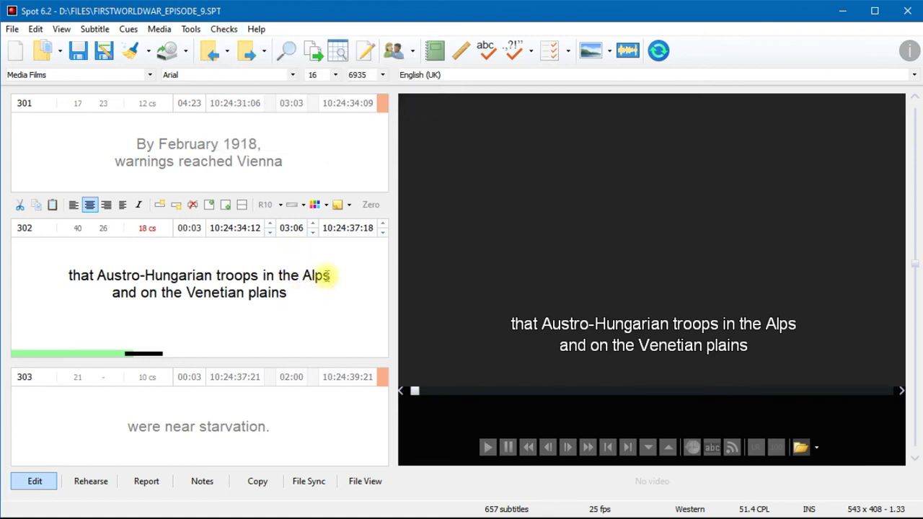